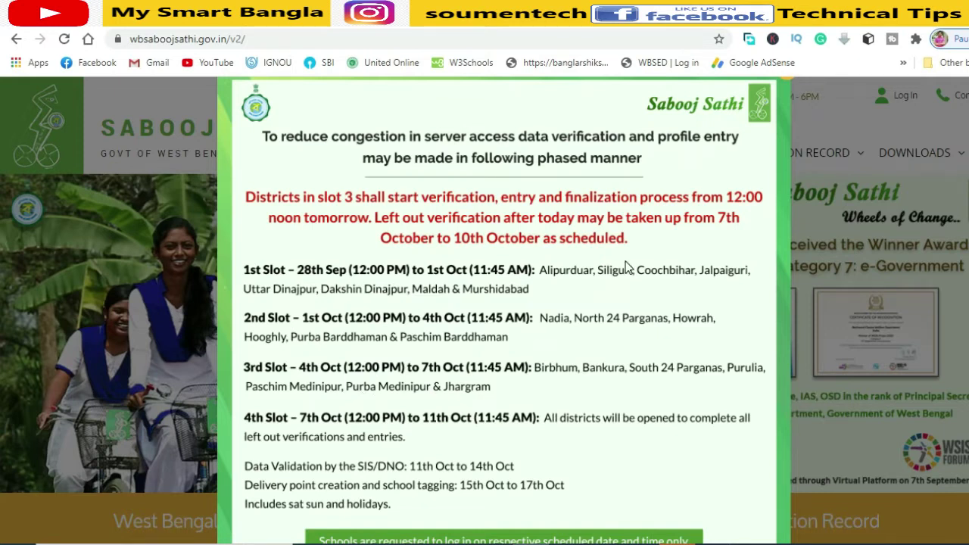
- Close the phased verification schedule notice on the Sabooj Sathi home page
scroll(669, 257, up, 1)
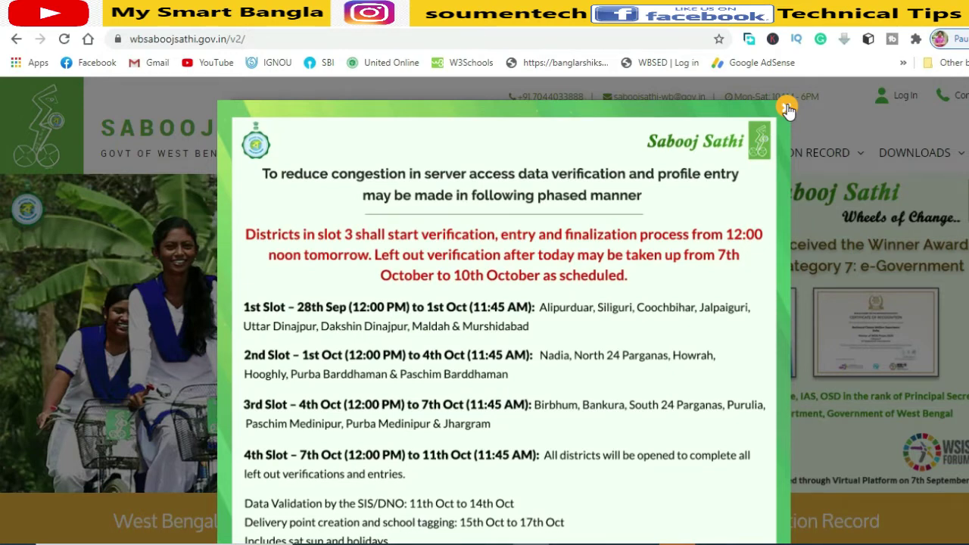
click(787, 110)
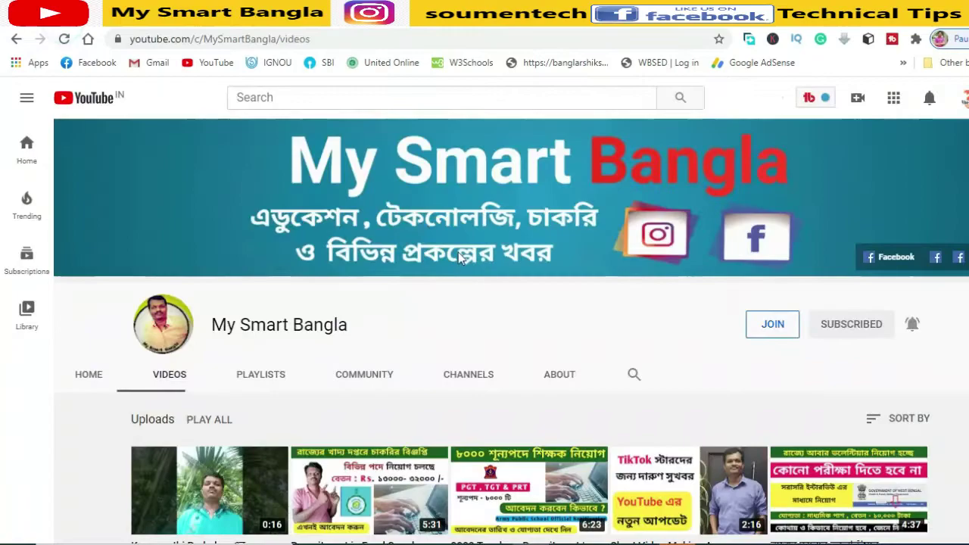
scroll(456, 317, down, 3)
scroll(454, 321, down, 8)
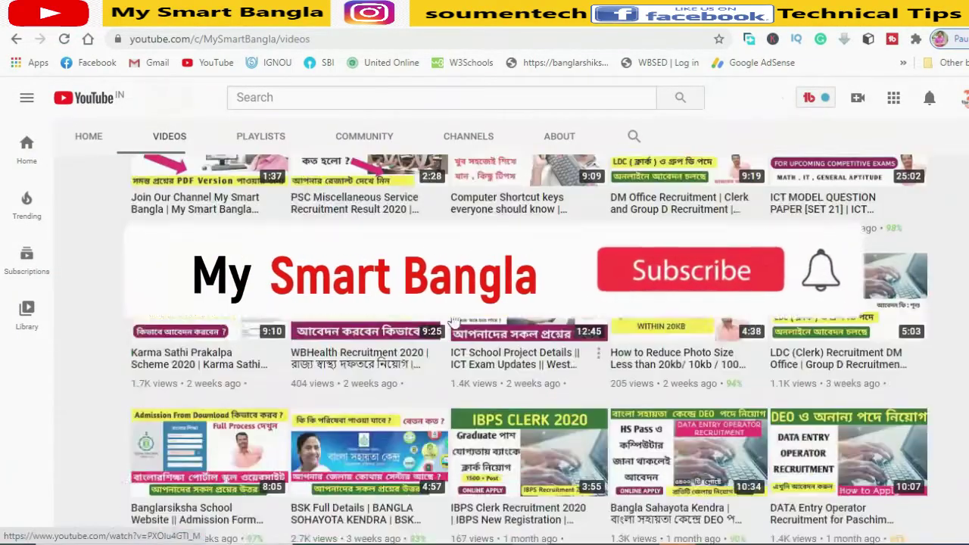
scroll(420, 345, down, 5)
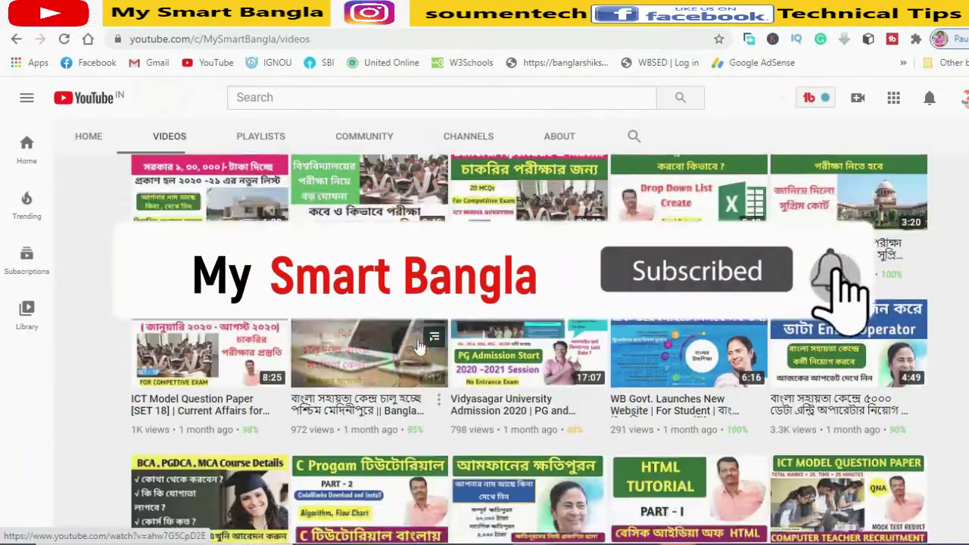
scroll(421, 345, up, 9)
scroll(418, 345, up, 10)
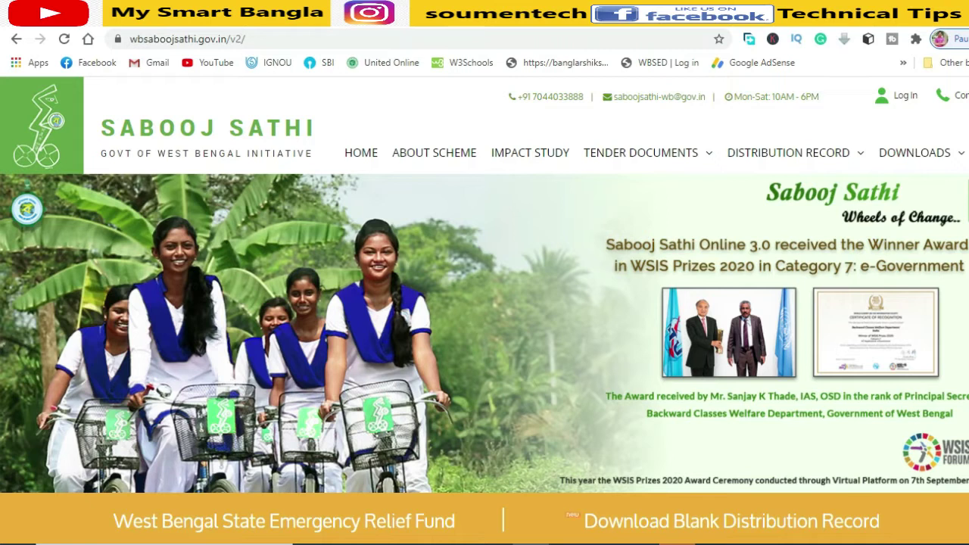
- Switch to the Saboojsathi admin portal and view all Class IX profiles under Phase VI online entry for academic year 2020
click(420, 12)
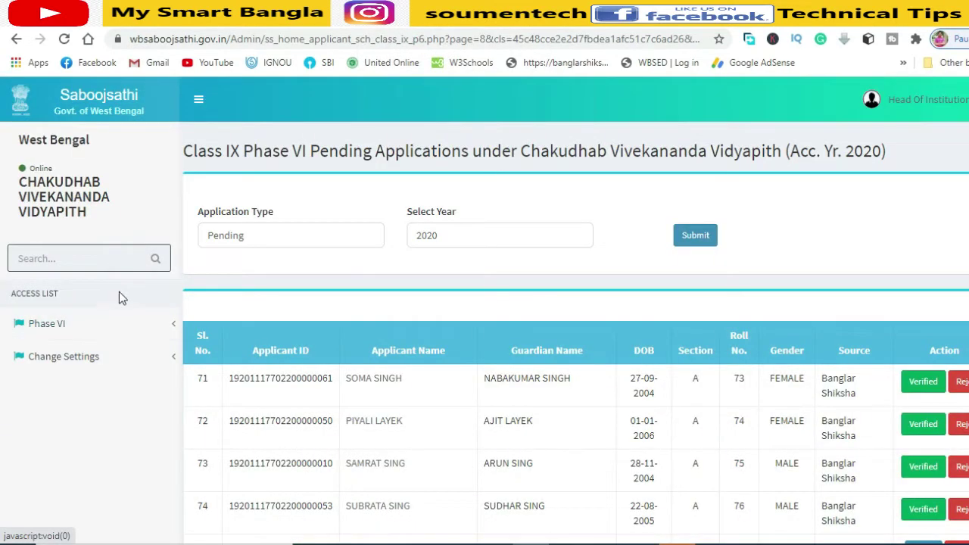
scroll(270, 409, down, 2)
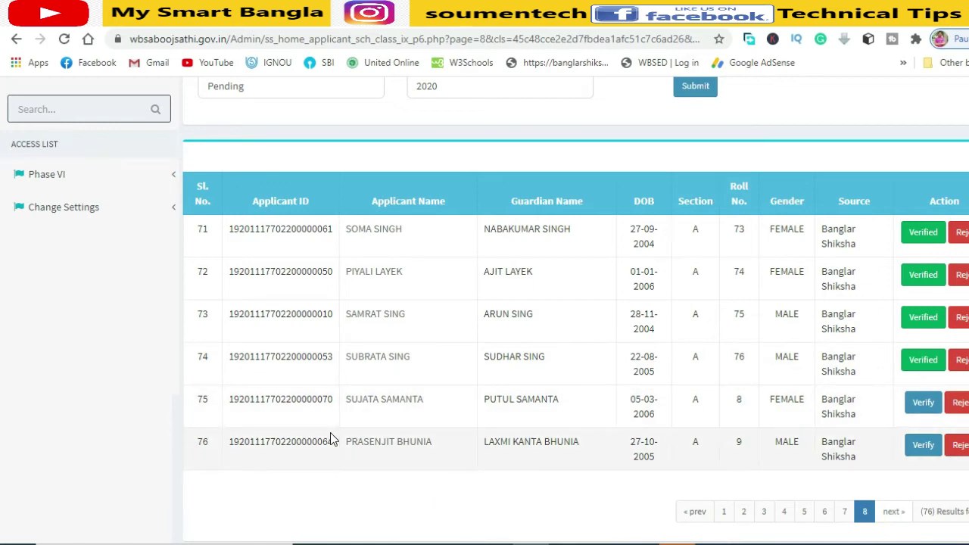
scroll(331, 432, up, 2)
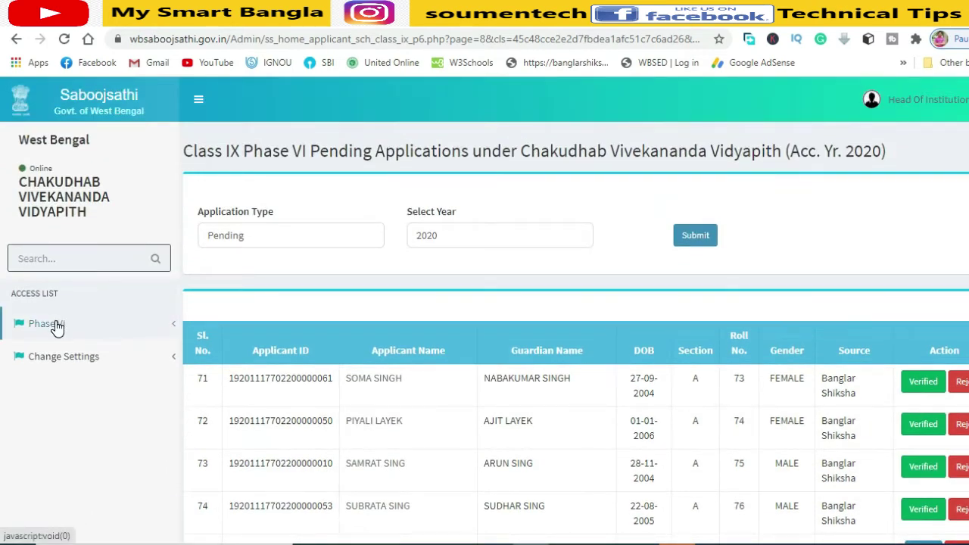
click(75, 327)
click(64, 359)
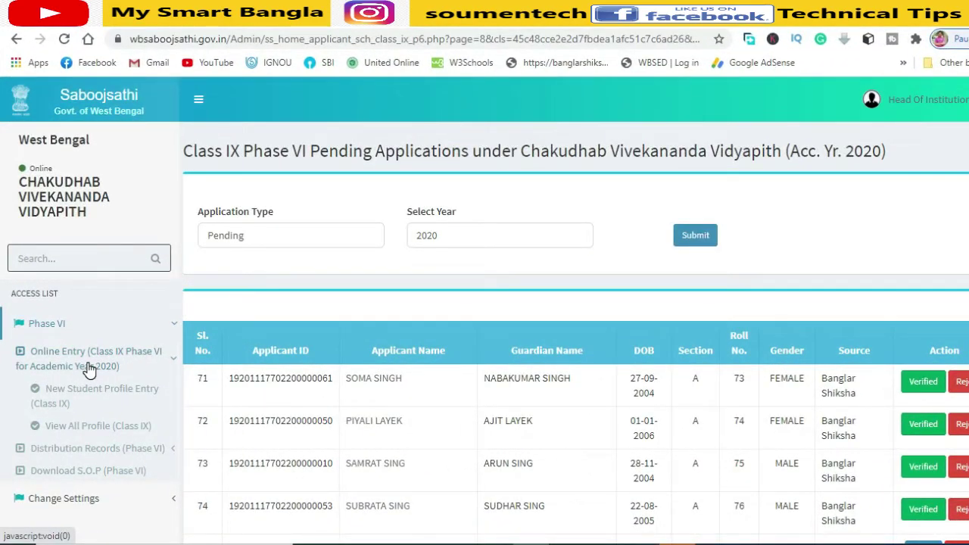
scroll(99, 369, down, 1)
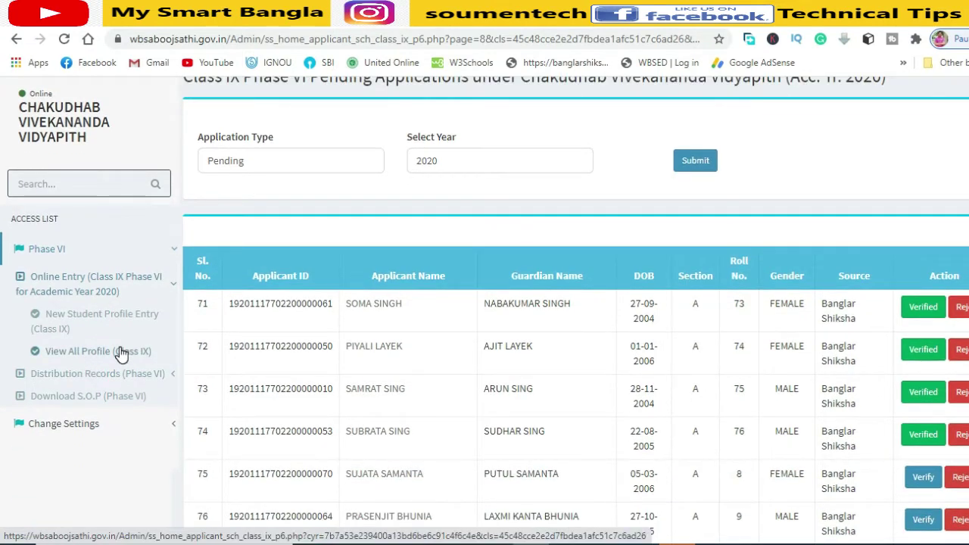
click(75, 356)
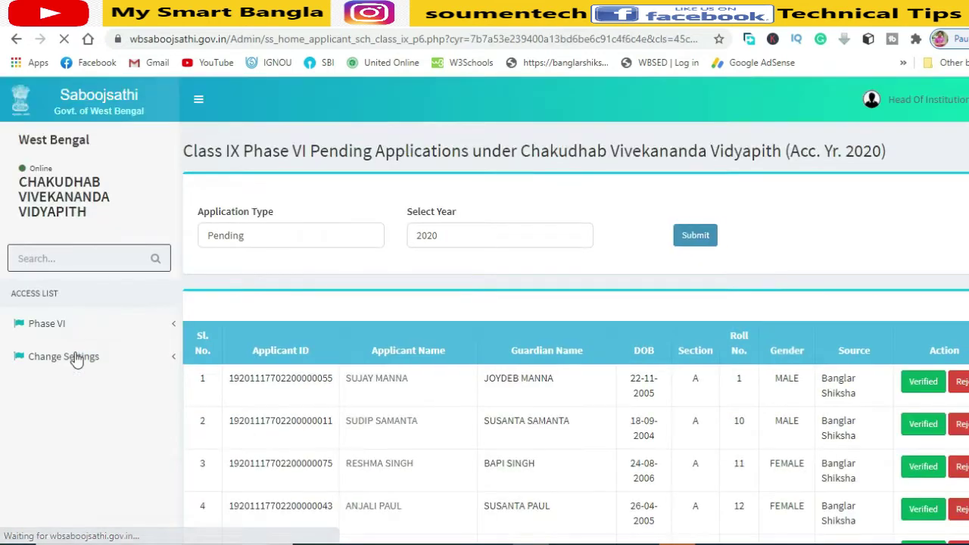
- Go to page 8 of the Class IX Phase VI pending applications list
scroll(413, 321, down, 5)
scroll(841, 318, up, 4)
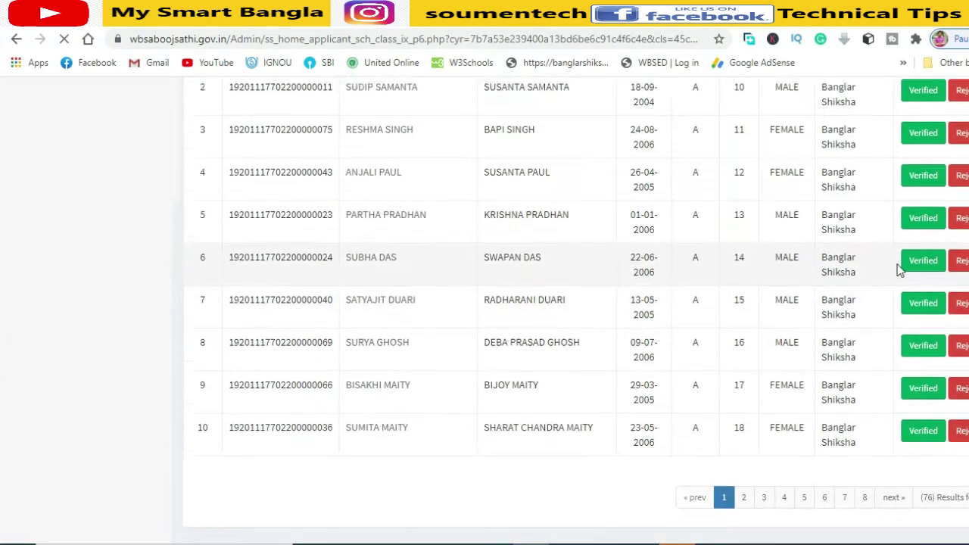
scroll(885, 239, down, 3)
scroll(887, 249, up, 2)
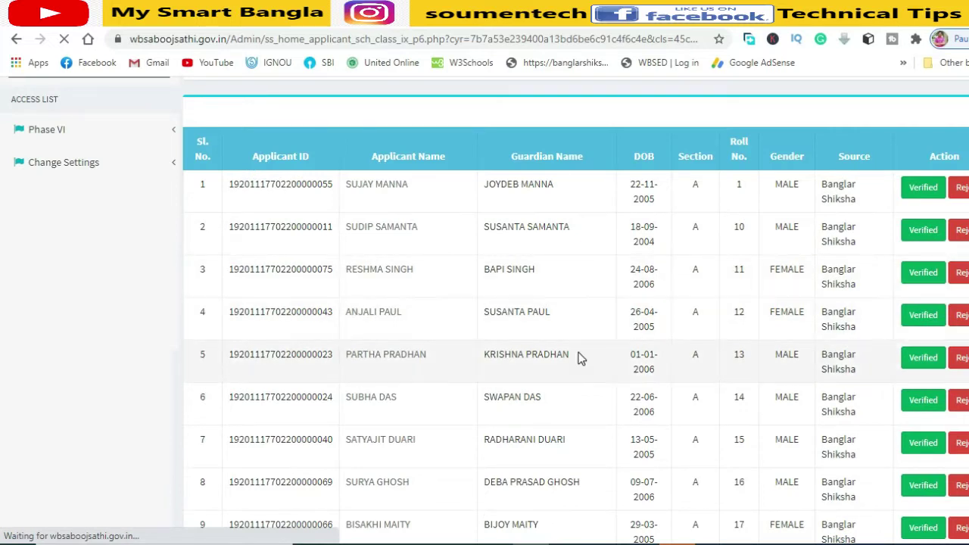
scroll(772, 371, down, 2)
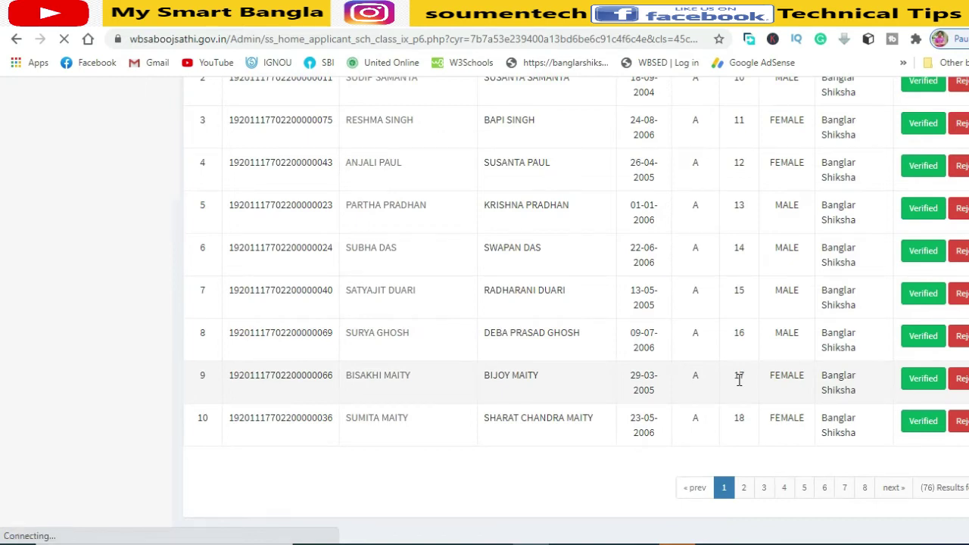
click(866, 488)
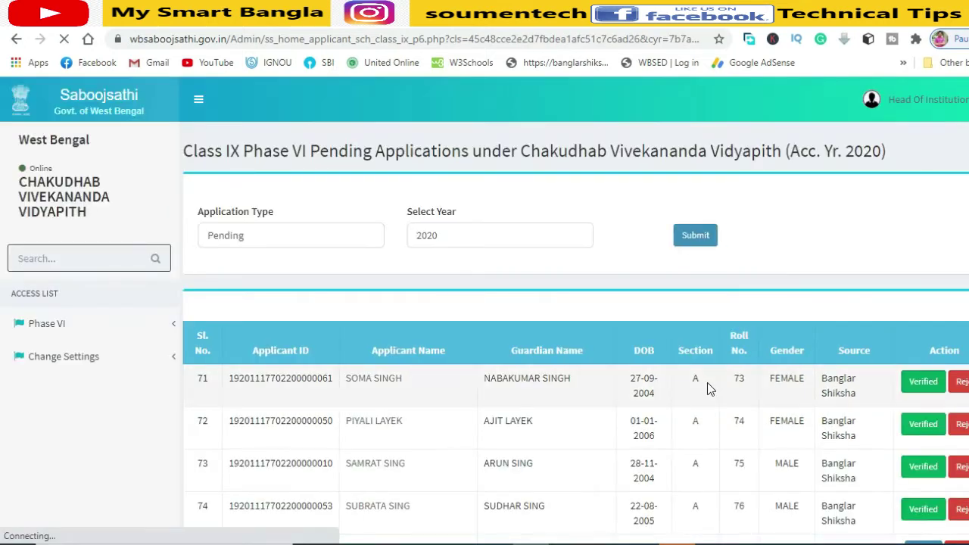
- Open the unverified application at serial number 75 for verification
scroll(712, 385, down, 2)
scroll(704, 386, down, 1)
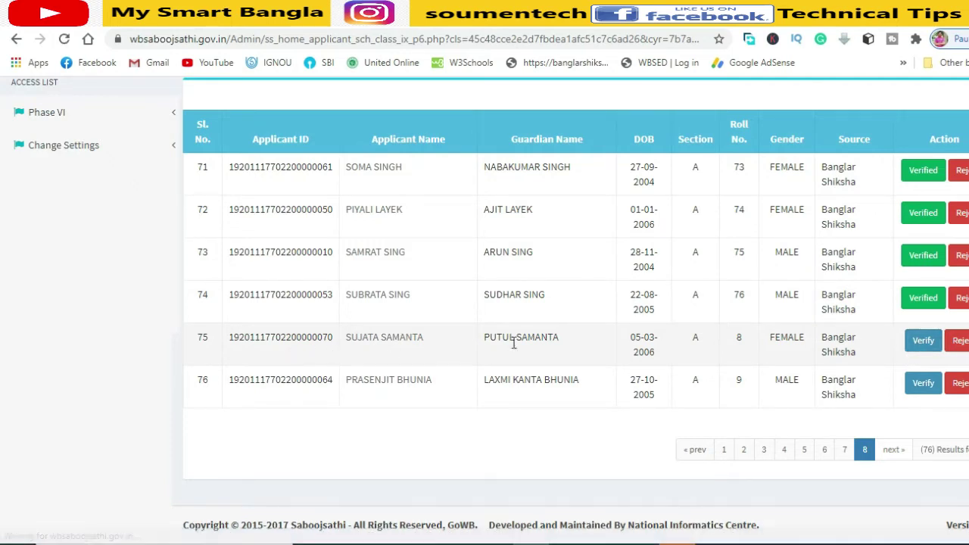
click(923, 345)
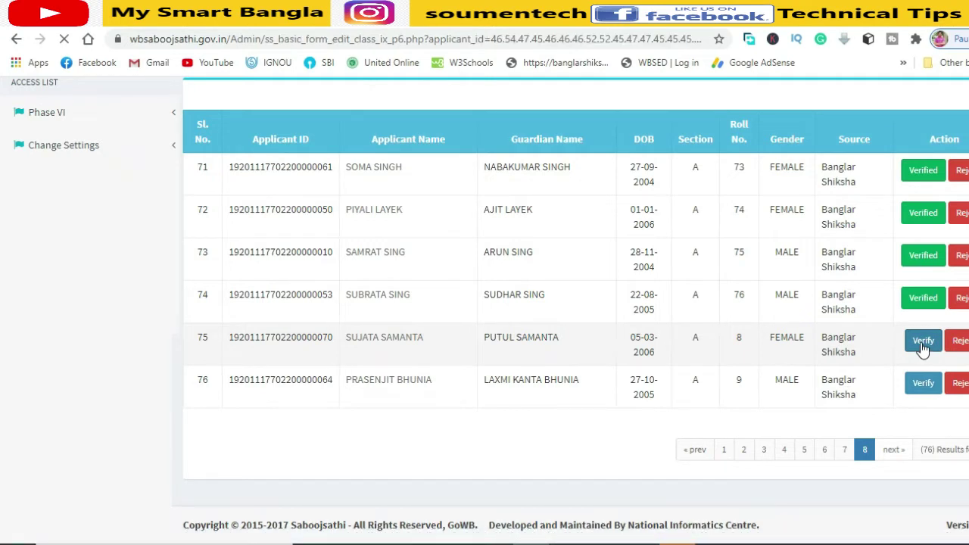
- Review the applicant's details and set the student's Board / Council to W.B.B.S.E
scroll(543, 371, down, 2)
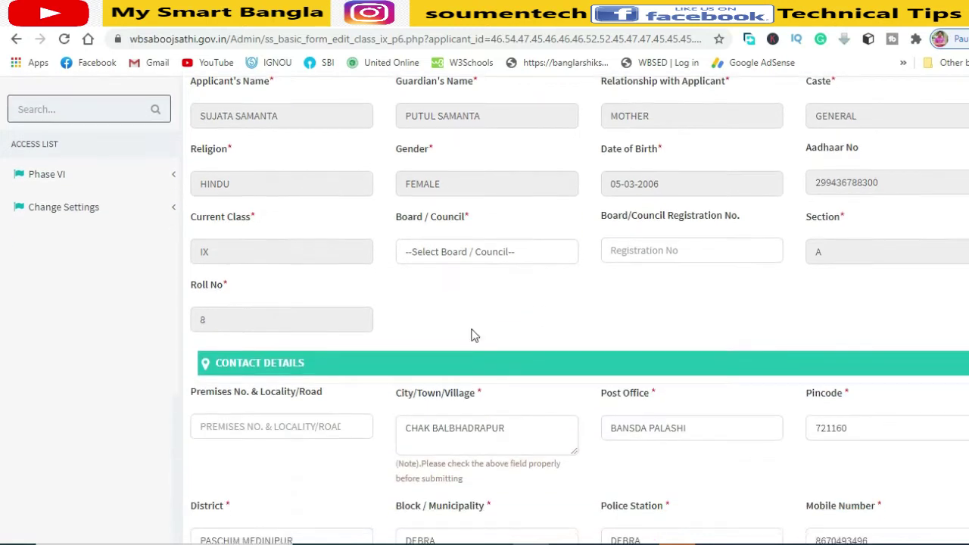
scroll(399, 228, up, 2)
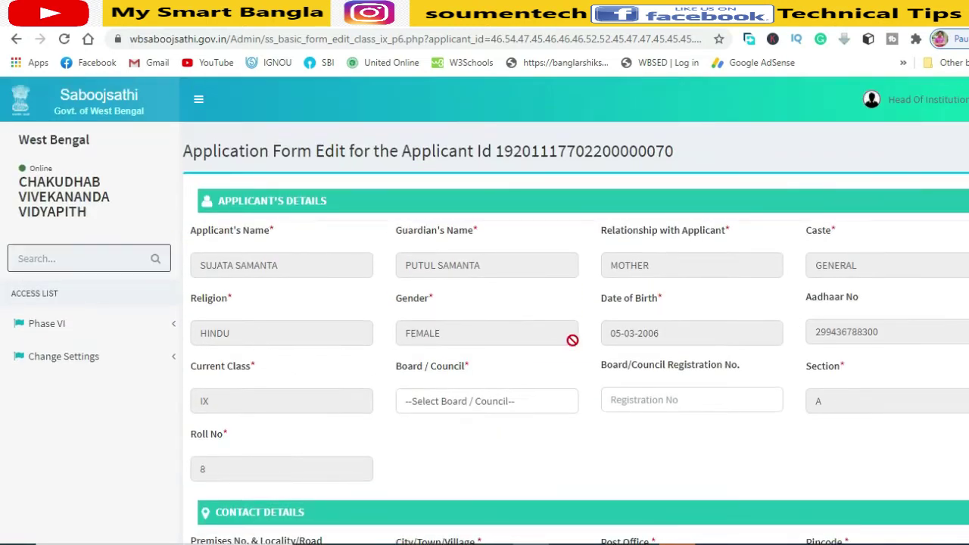
scroll(489, 359, down, 2)
click(465, 253)
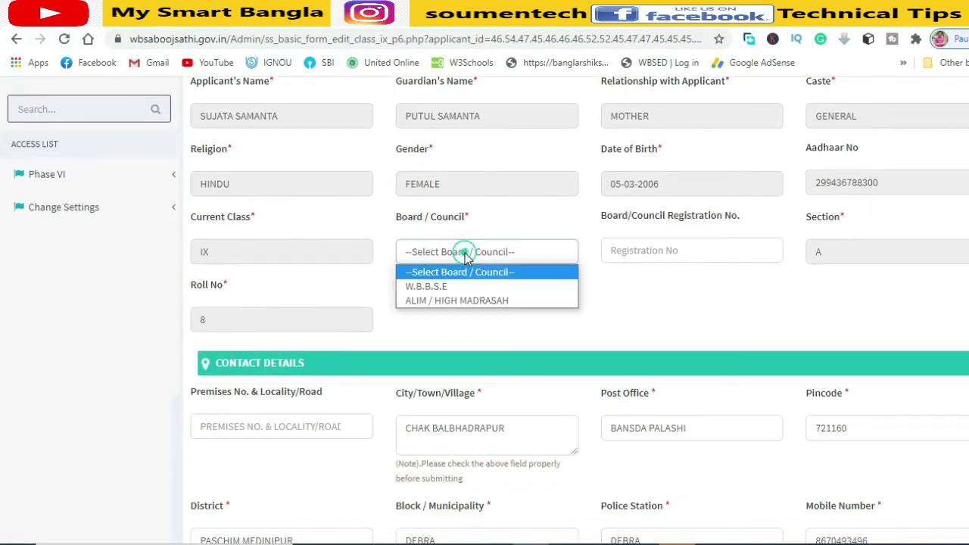
click(426, 288)
- Answer NO to Already Received Bi-Cycle, accept the declaration and submit the student's profile update
scroll(351, 327, down, 2)
scroll(350, 327, down, 2)
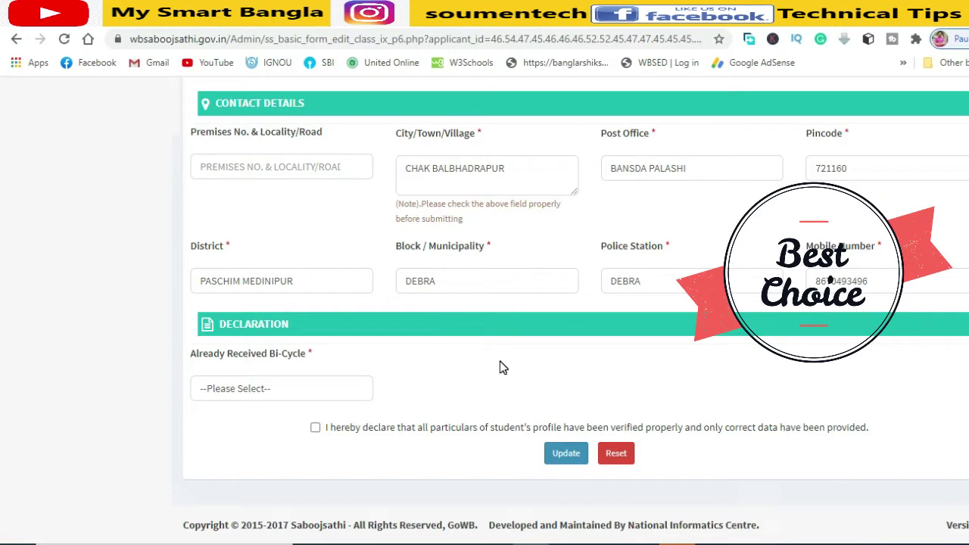
click(240, 390)
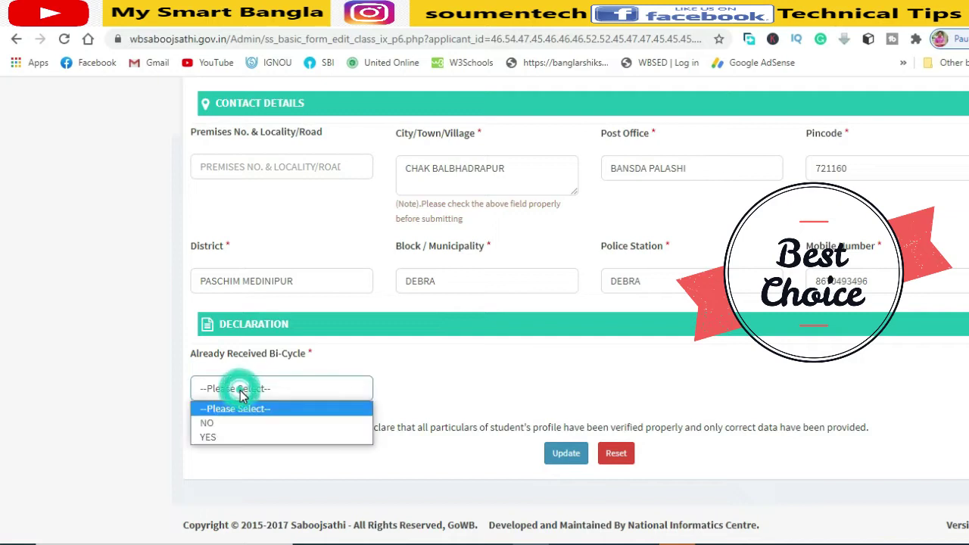
click(225, 424)
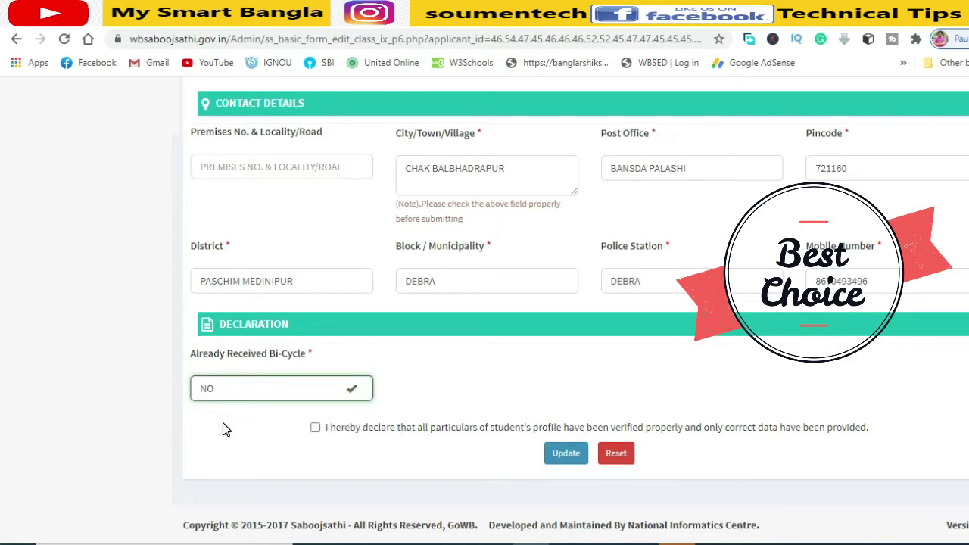
click(315, 428)
click(561, 454)
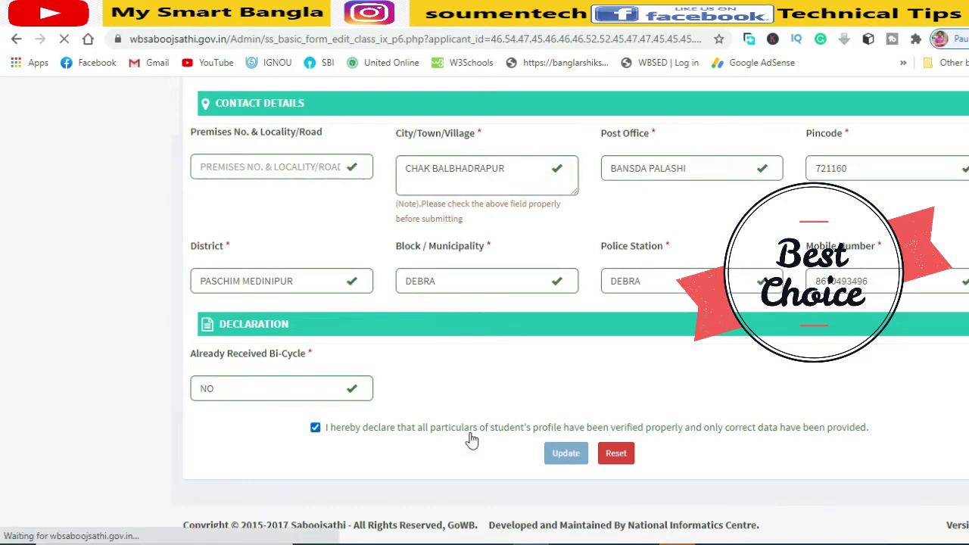
scroll(471, 439, up, 5)
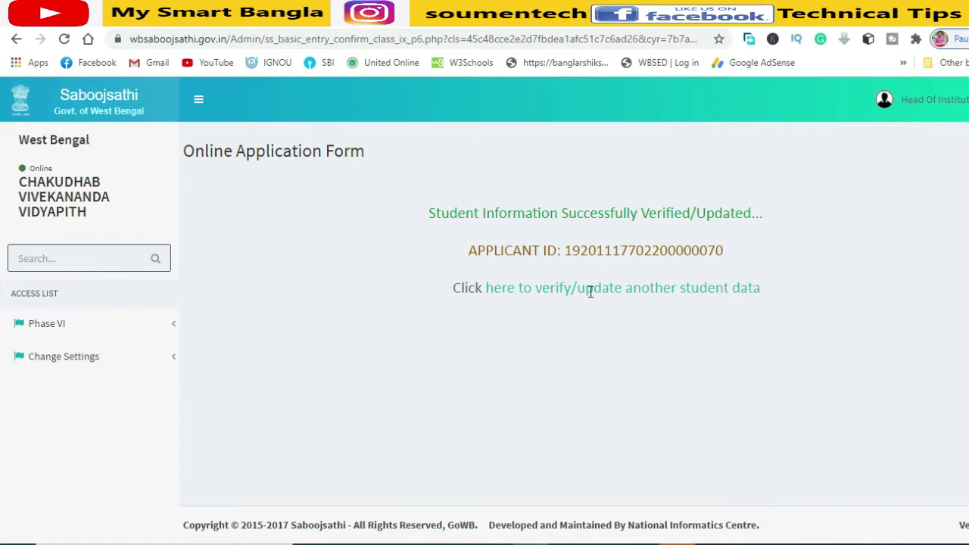
- Return to the student list and open the unverified application at serial number 76 for verification
click(463, 294)
scroll(465, 300, down, 1)
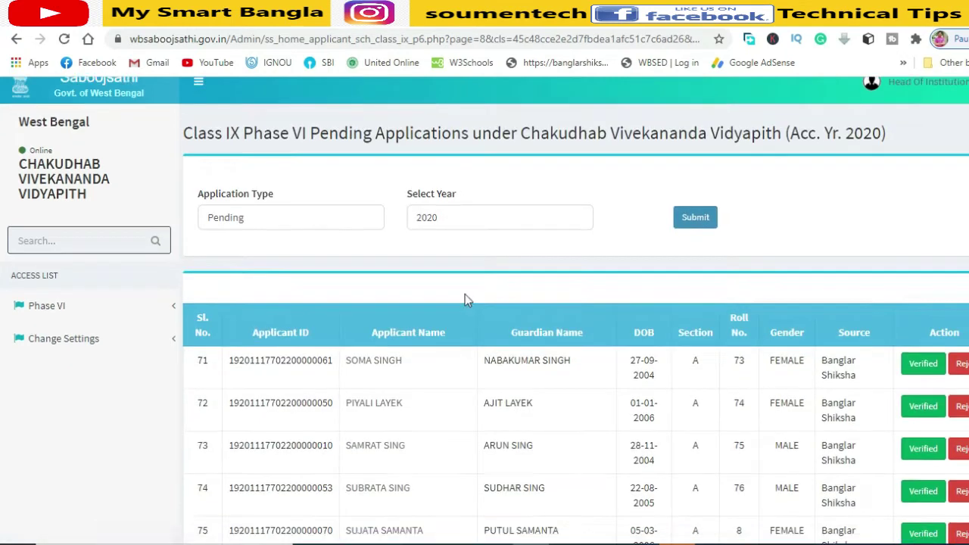
scroll(465, 300, down, 3)
click(920, 382)
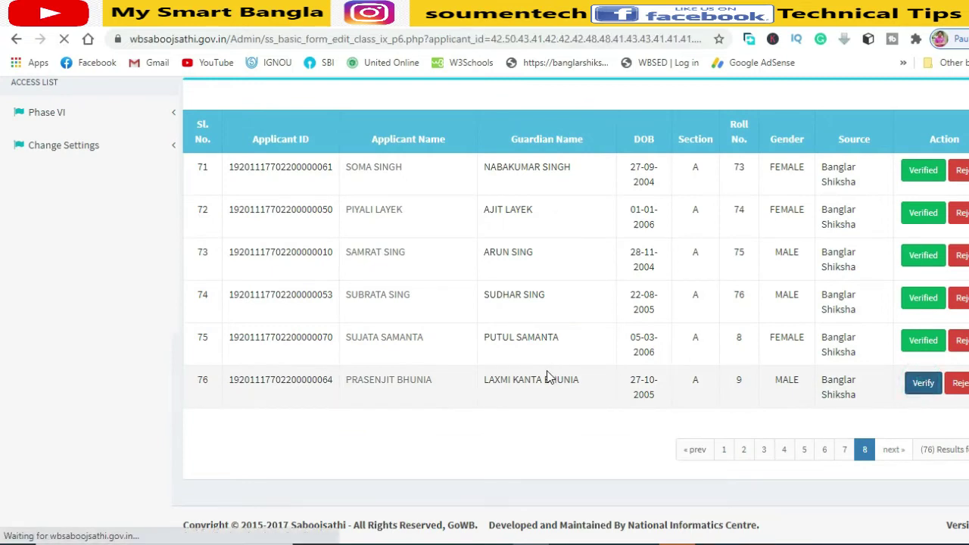
- Set the Board / Council to W.B.B.S.E for the applicant at serial number 76
scroll(480, 363, down, 3)
scroll(469, 333, up, 2)
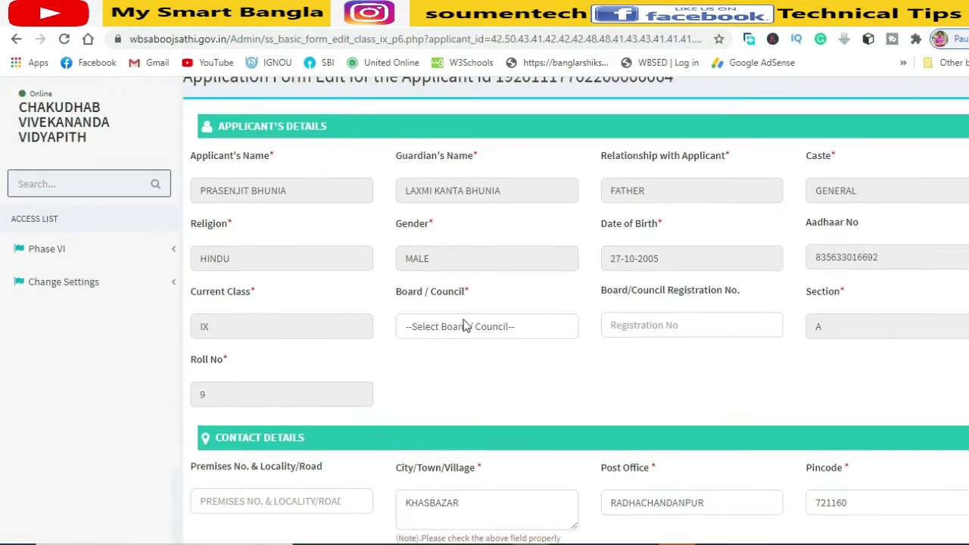
click(458, 326)
click(439, 359)
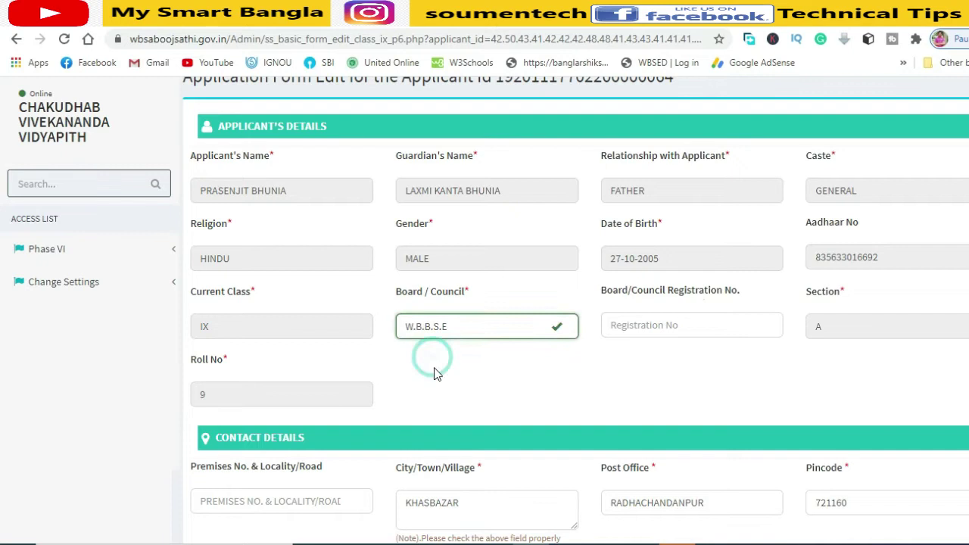
- State that the applicant at serial number 76 has not received a bicycle (NO), accept the declaration and submit the update
scroll(436, 378, down, 3)
scroll(435, 378, down, 2)
click(307, 394)
click(232, 426)
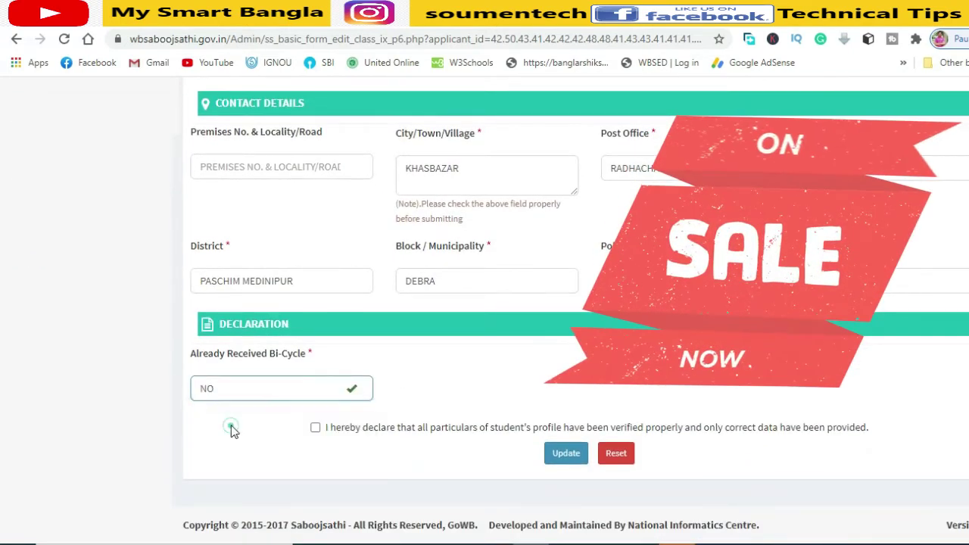
click(316, 429)
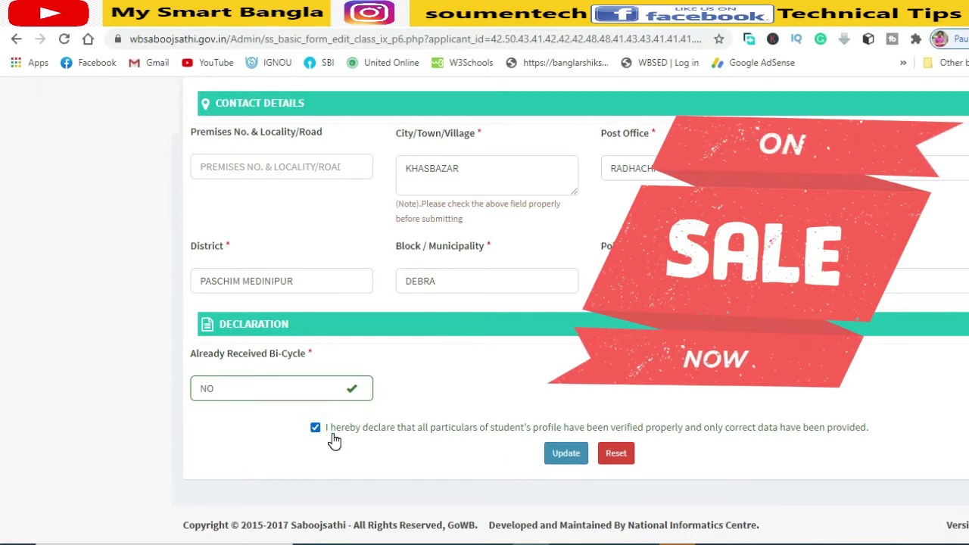
click(566, 454)
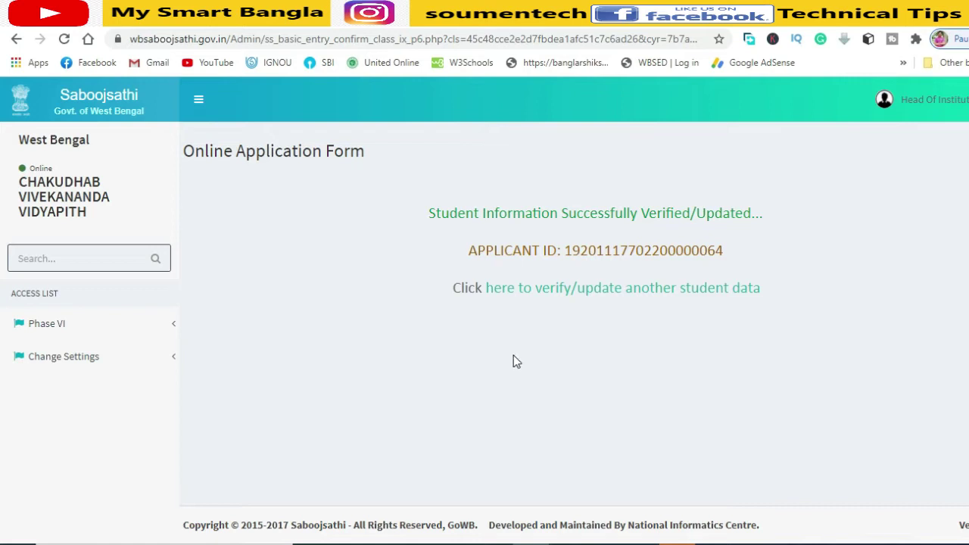
- Return to the student list and check the verified applications at serial numbers 71 to 76
click(469, 297)
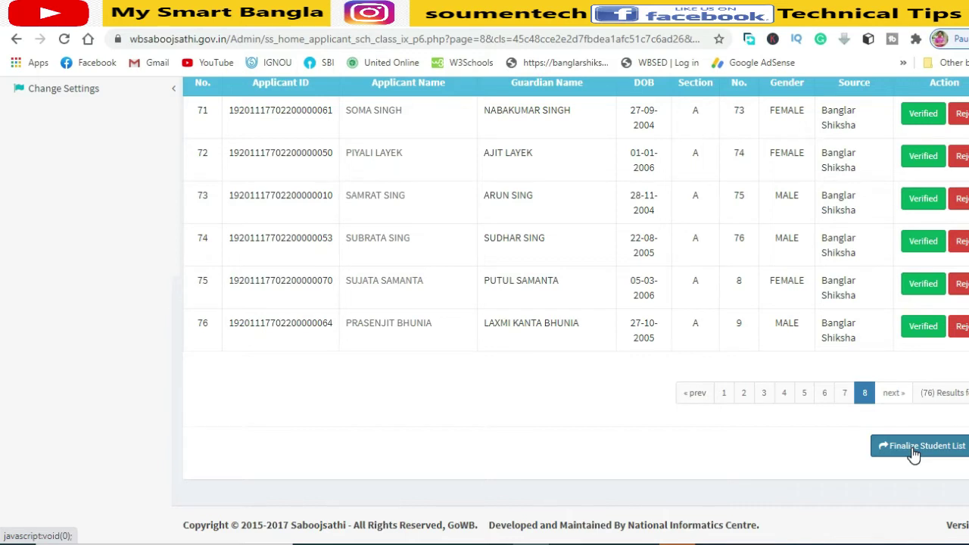
scroll(6, 362, up, 3)
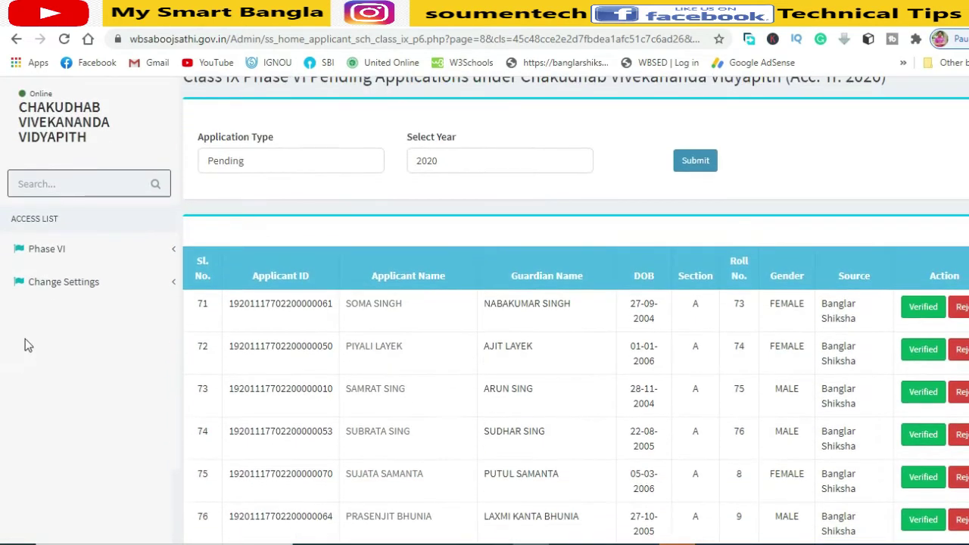
- Open the blank Class IX Phase VI online application form for Academic Year 2020 and review its applicant, contact and declaration fields
click(78, 252)
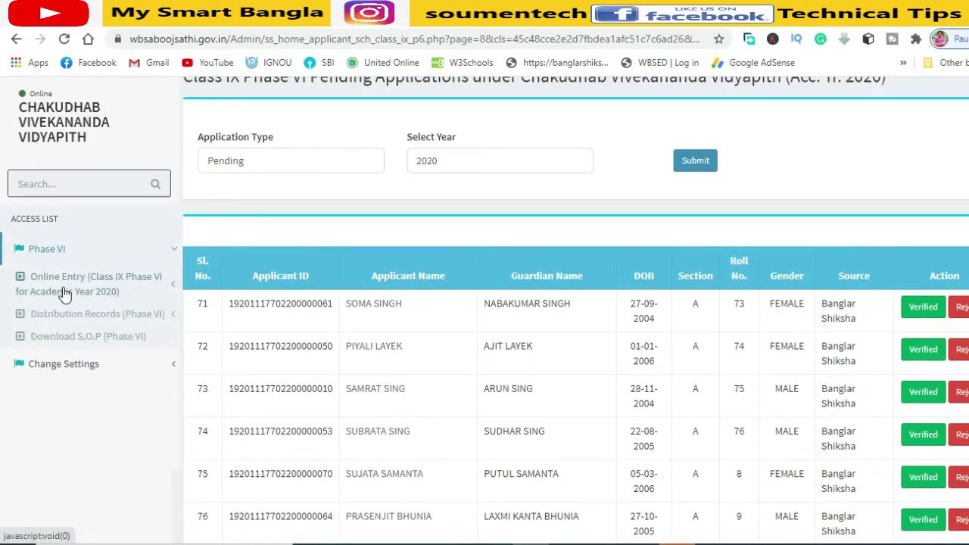
click(65, 282)
click(79, 318)
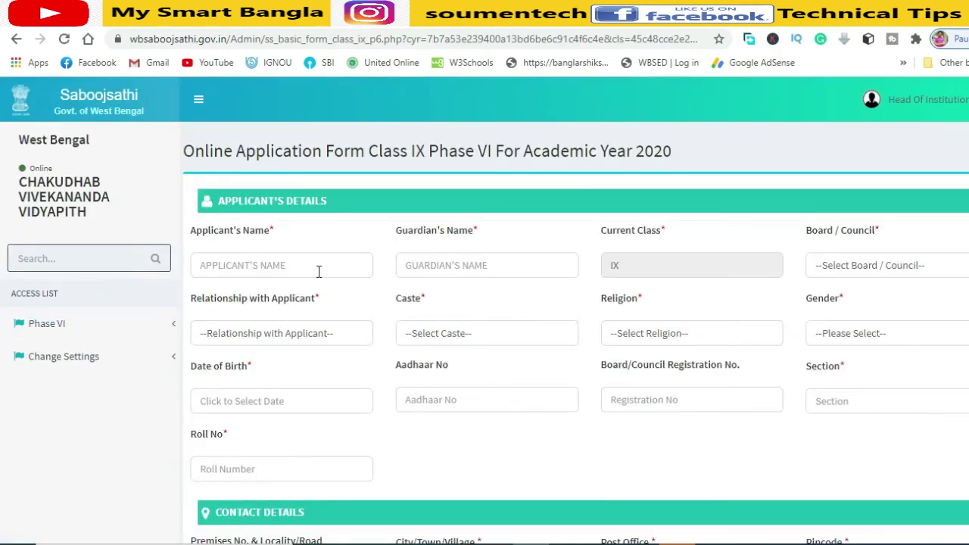
scroll(729, 303, down, 5)
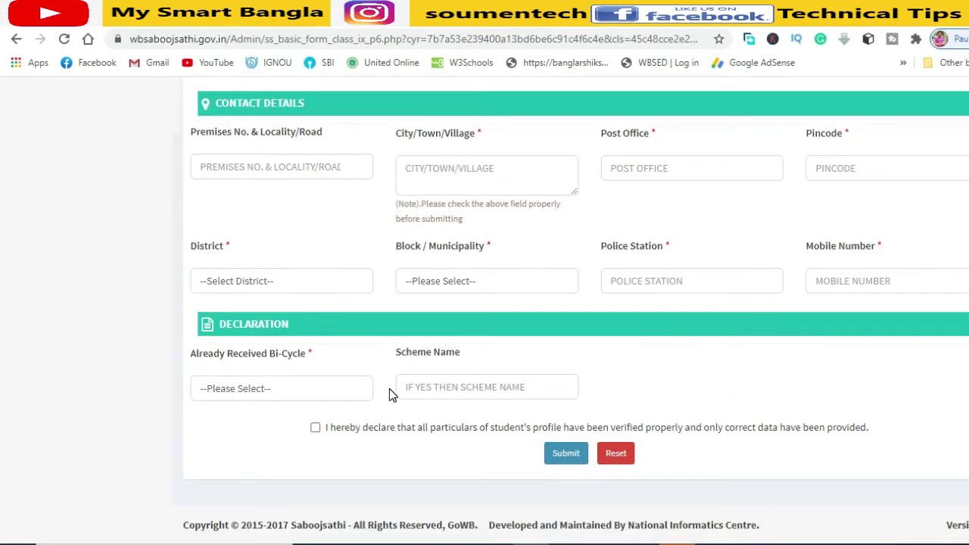
scroll(391, 395, up, 6)
scroll(556, 370, down, 5)
scroll(219, 341, up, 5)
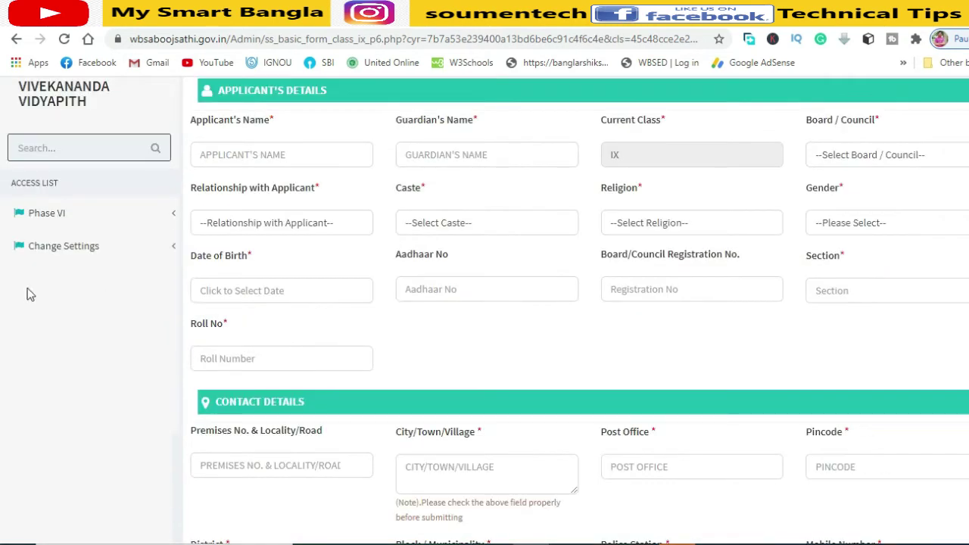
- Reopen the Class IX Phase VI student application list for 2020 on page 8
click(43, 215)
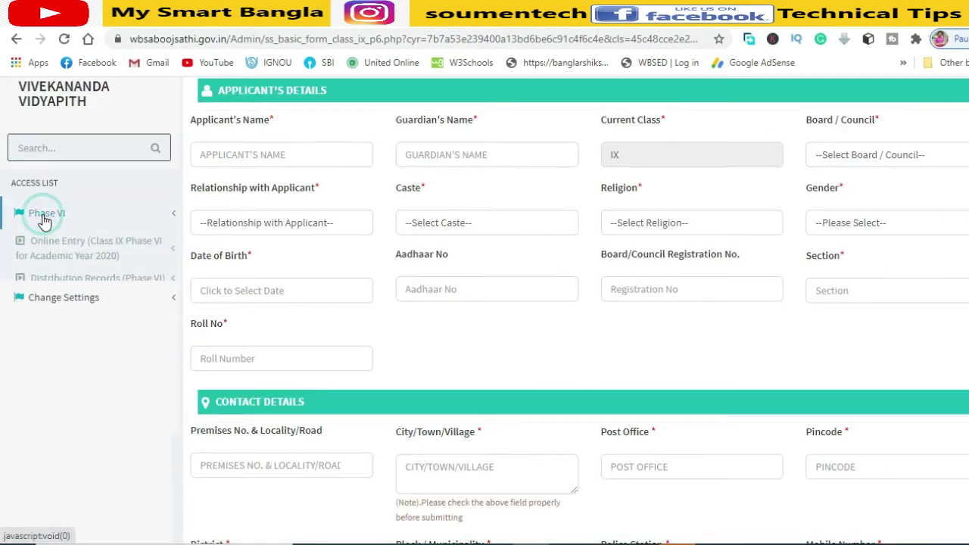
click(70, 255)
click(65, 315)
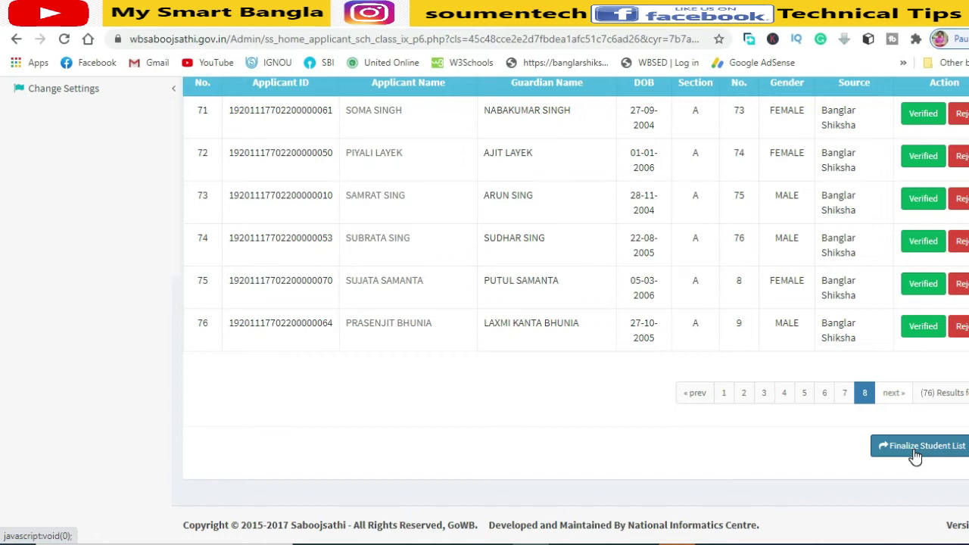
- Finalize the student list, enter the captcha, and confirm forwarding the applications to the SIS / DIS for verification
click(915, 455)
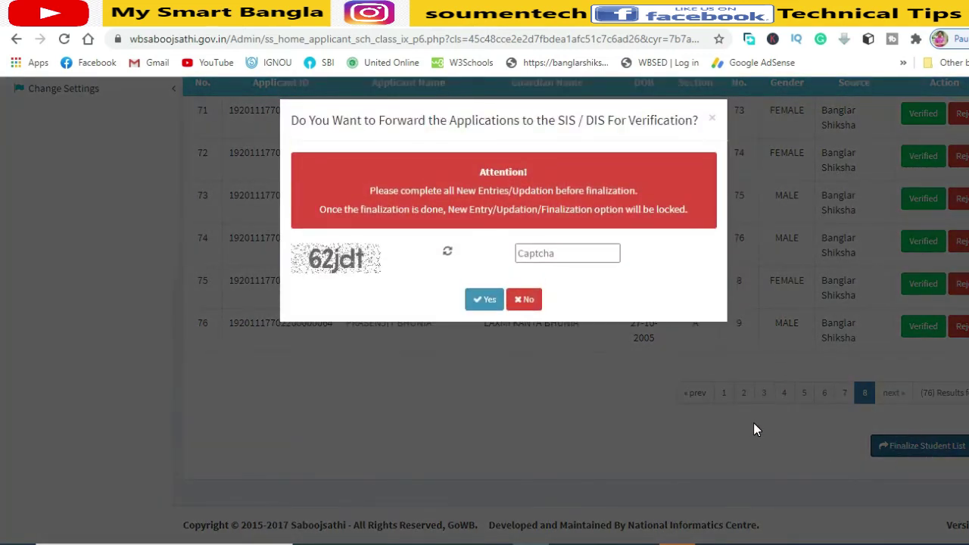
click(533, 253)
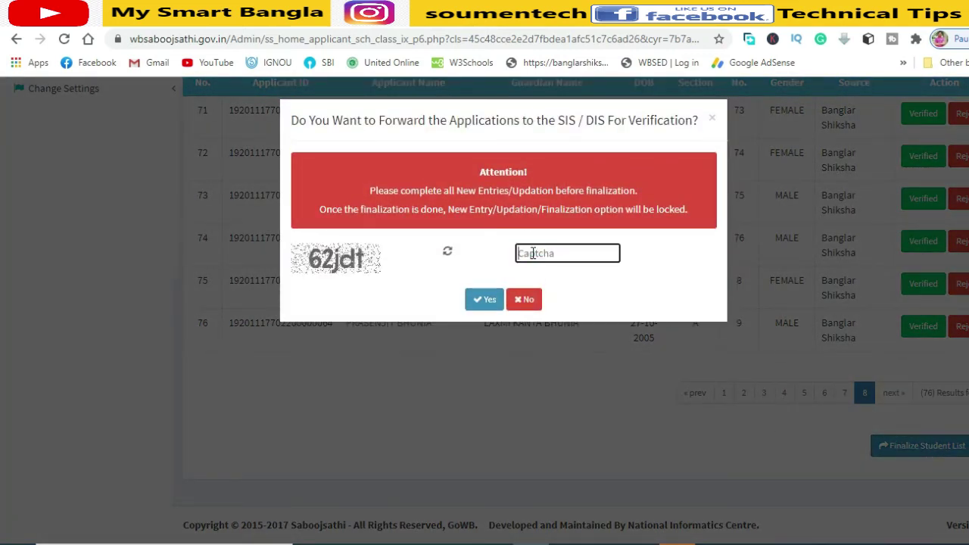
text(62)
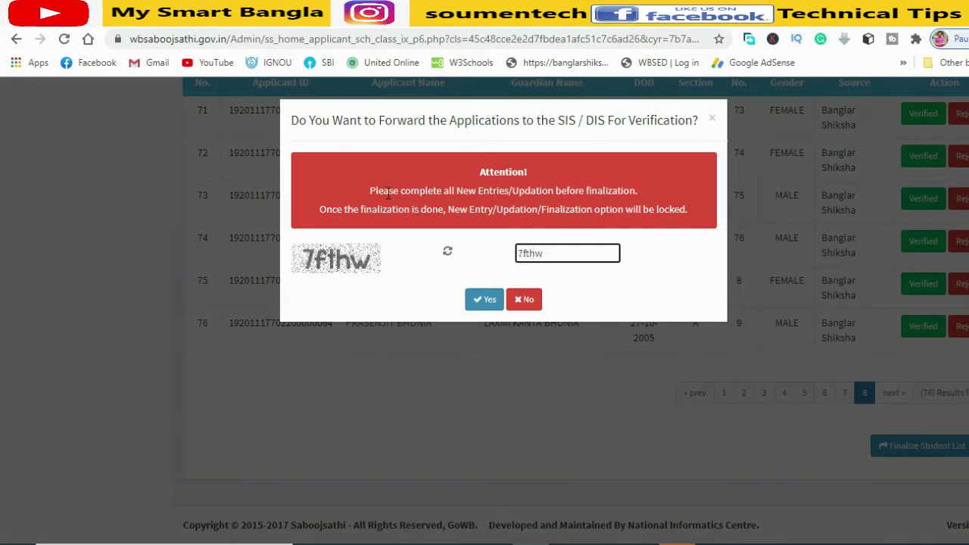
drag(369, 191, 626, 196)
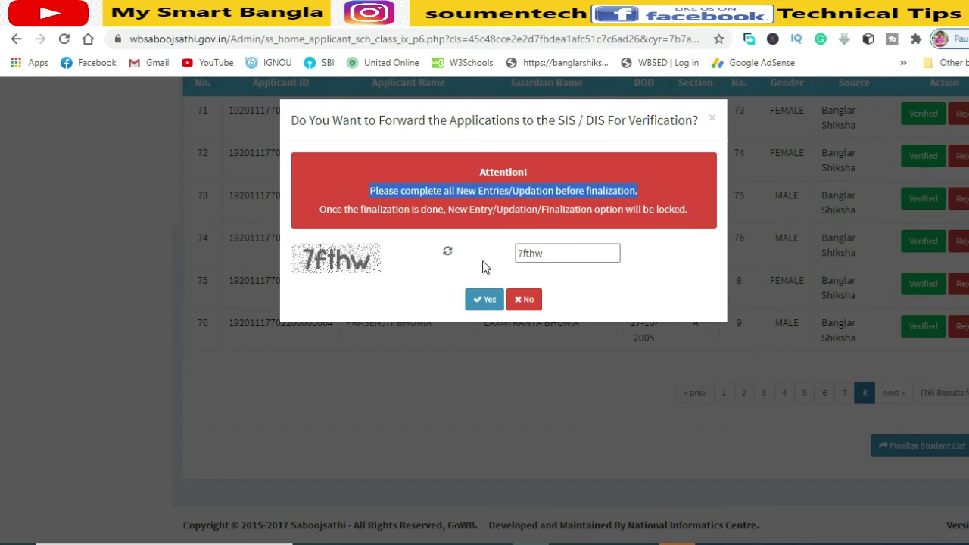
click(485, 303)
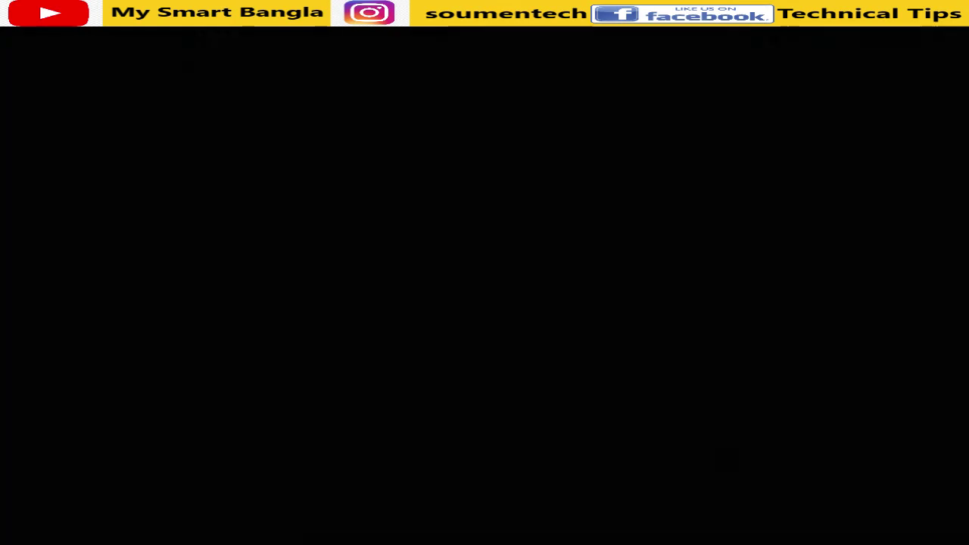
- Switch to the My Smart Bangla channel on YouTube and browse its uploaded videos
scroll(451, 337, up, 1)
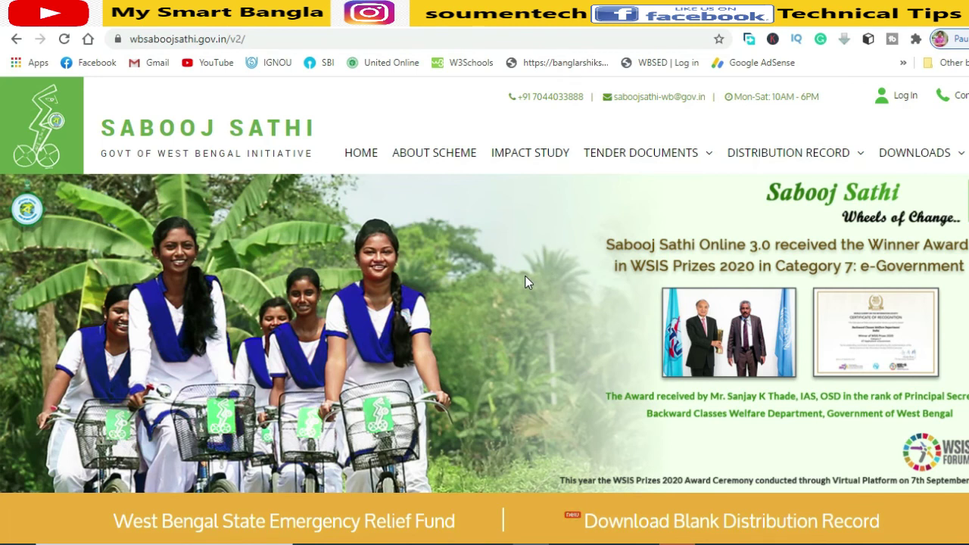
key(alt+Left)
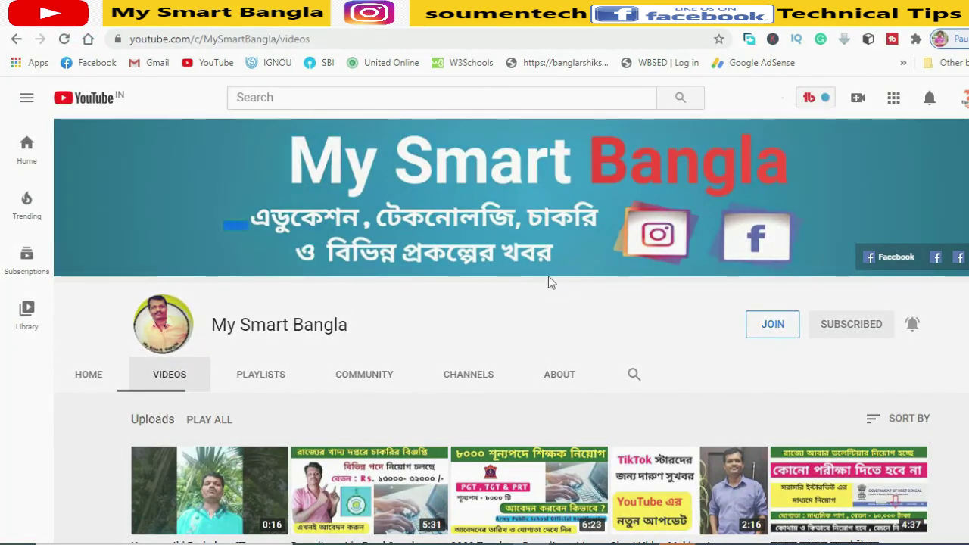
scroll(530, 303, down, 4)
scroll(502, 343, down, 10)
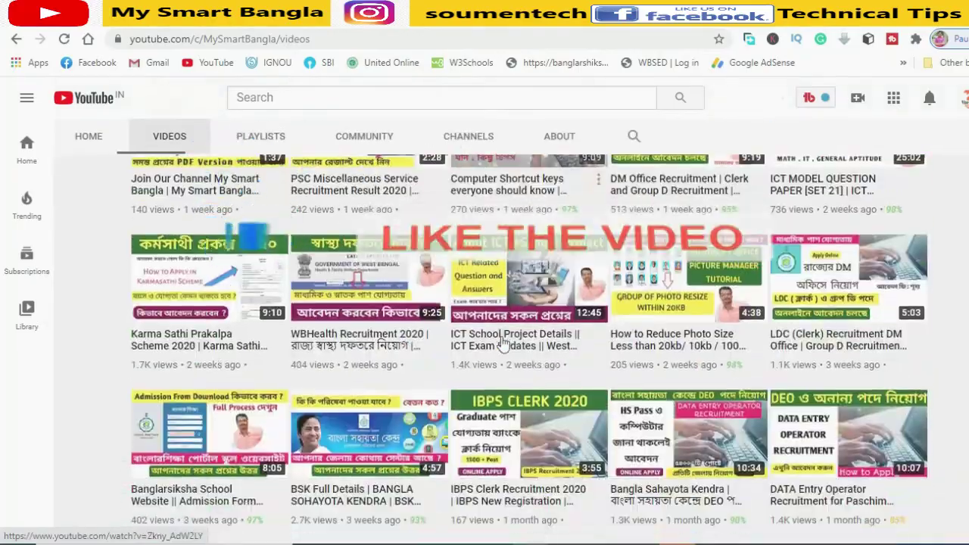
scroll(502, 342, down, 9)
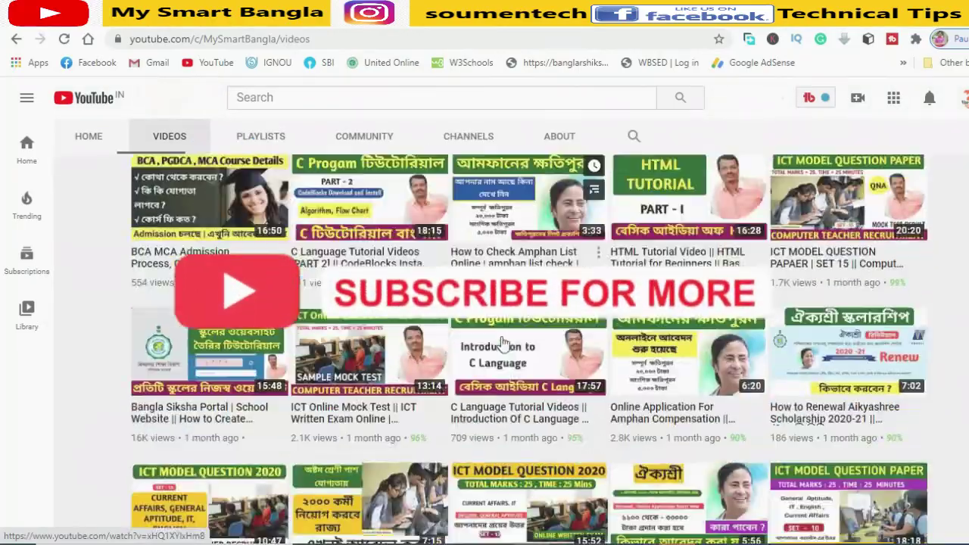
scroll(502, 374, down, 2)
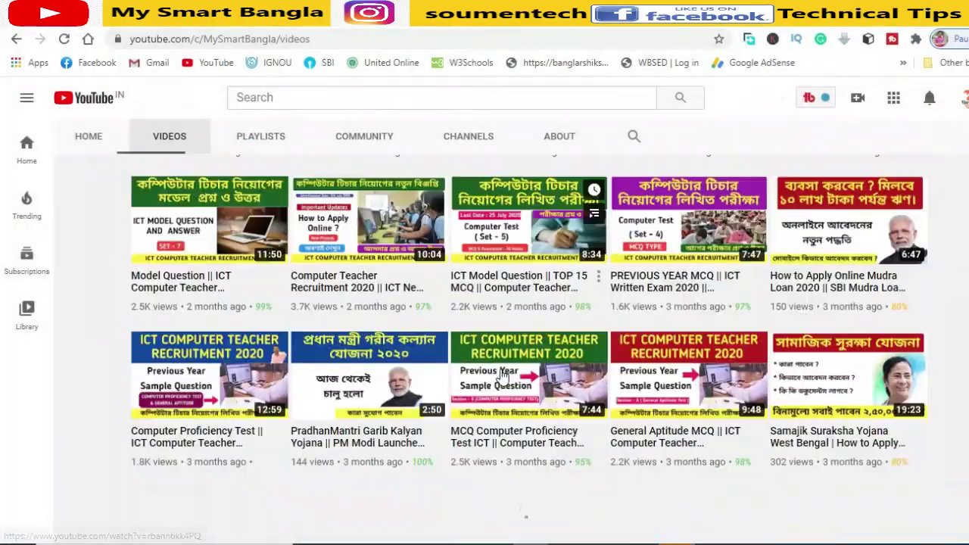
scroll(484, 382, up, 20)
scroll(481, 384, up, 3)
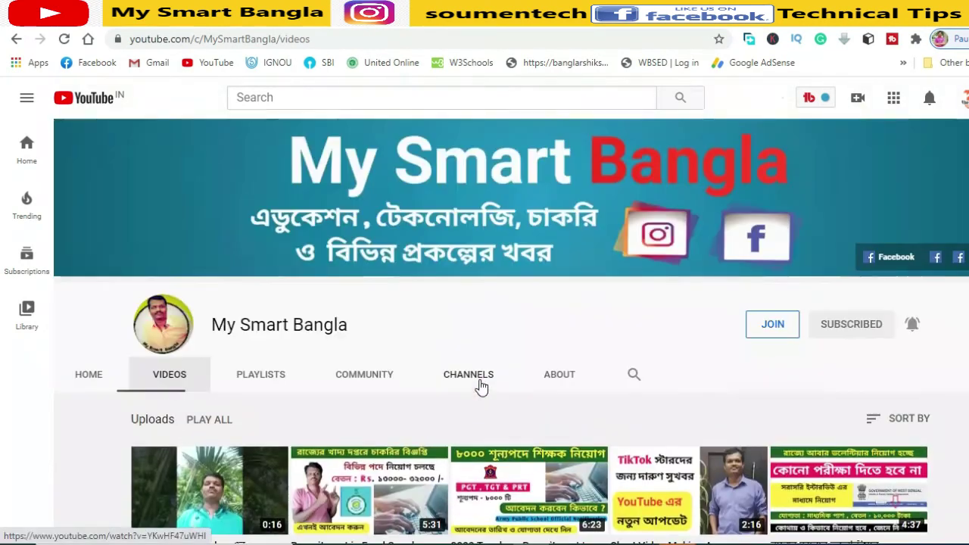